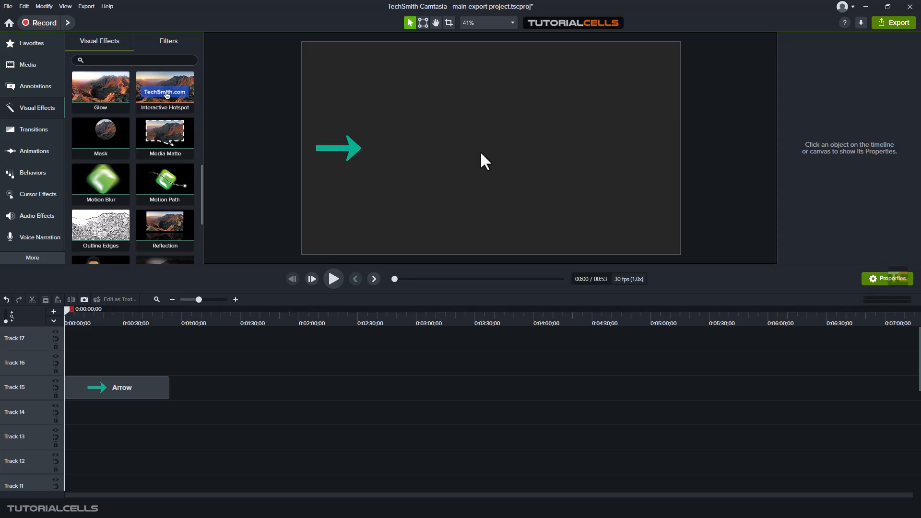
Apply the Motion Path visual effect to the Arrow clip on Track 15
left_click(27, 159)
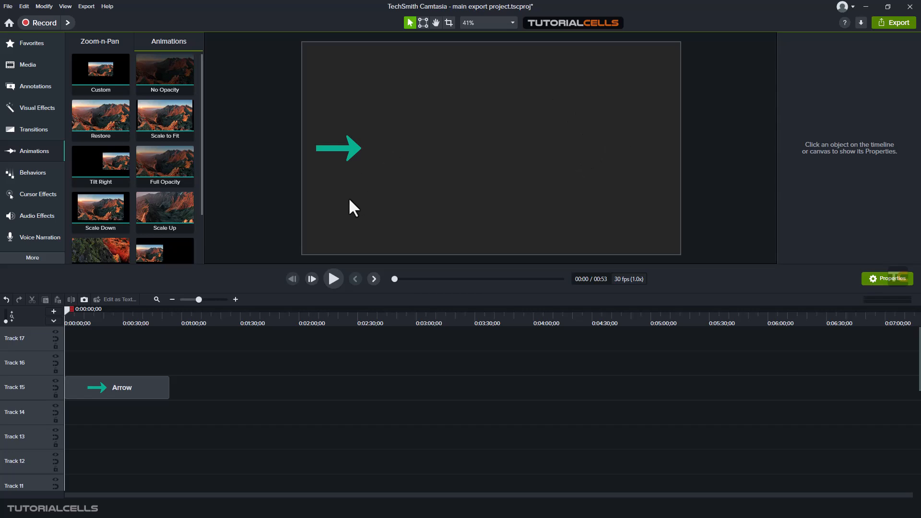
mouse_move(346, 155)
left_mouse_down()
mouse_move(354, 152)
mouse_move(341, 195)
mouse_move(438, 149)
mouse_move(492, 73)
mouse_move(615, 219)
mouse_move(627, 70)
mouse_move(382, 164)
mouse_move(337, 154)
mouse_move(349, 155)
left_mouse_up()
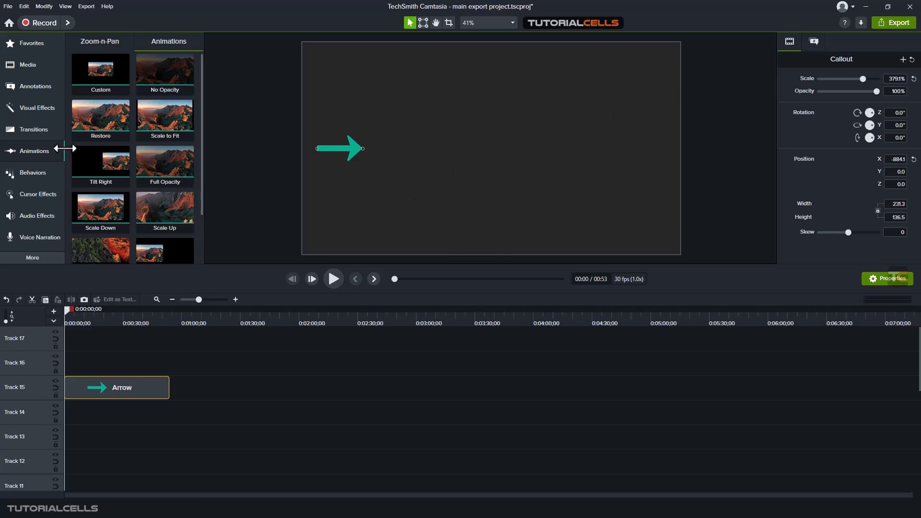
left_click(36, 108)
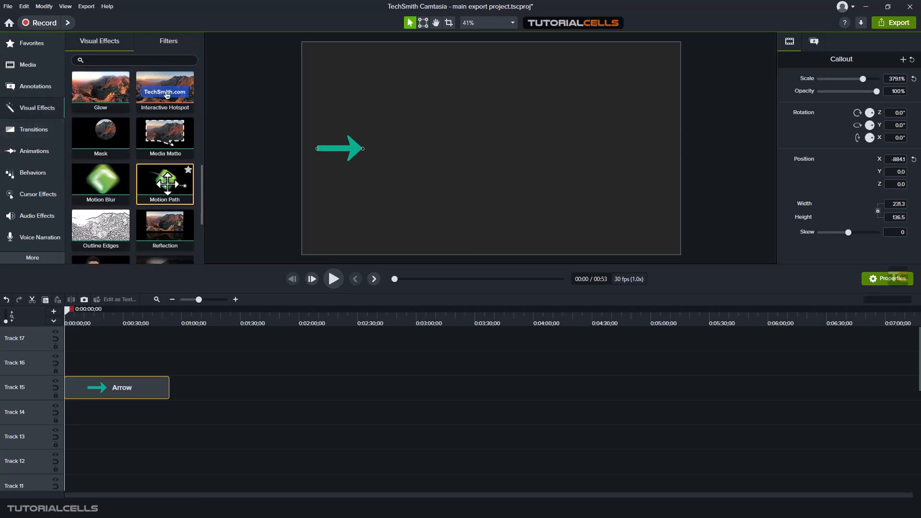
left_click_drag(147, 177, 151, 383)
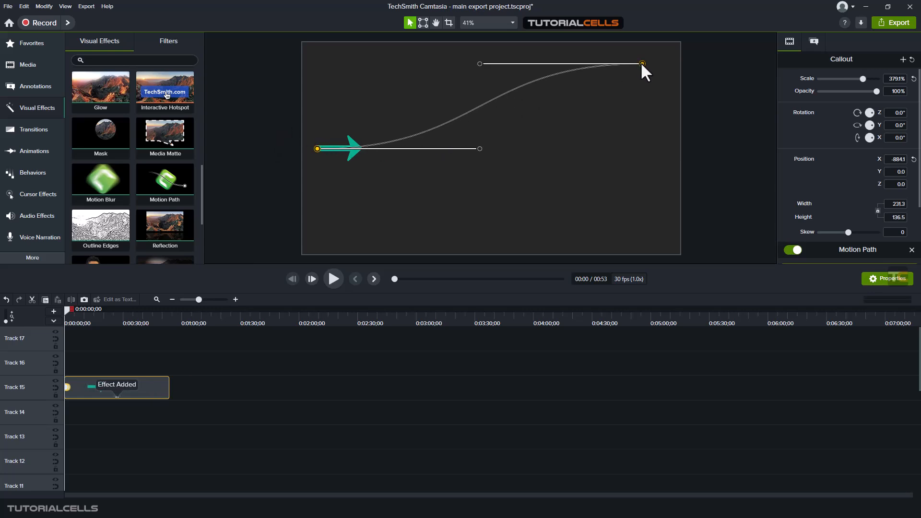
Shape the motion path into an S-curve from the canvas's lower-left corner, about X -923, Y -356, to its upper-right area
left_click_drag(642, 63, 657, 91)
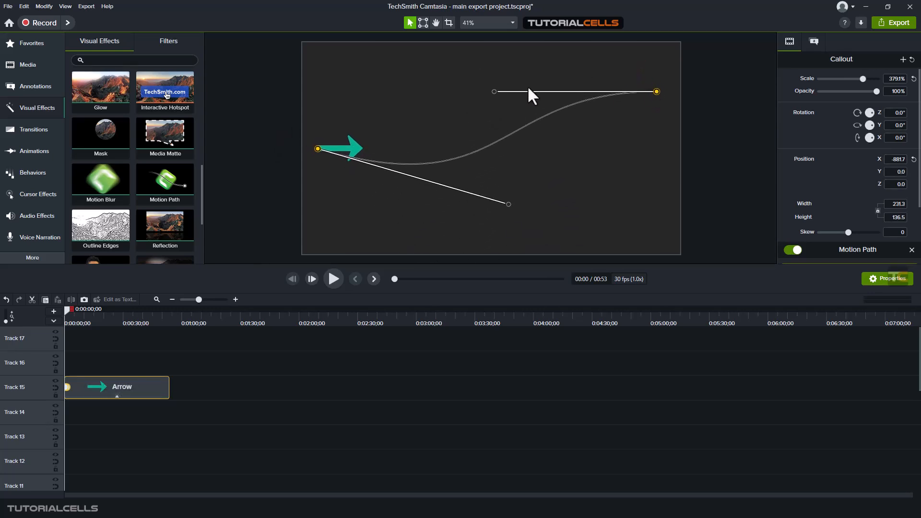
left_click_drag(495, 92, 582, 64)
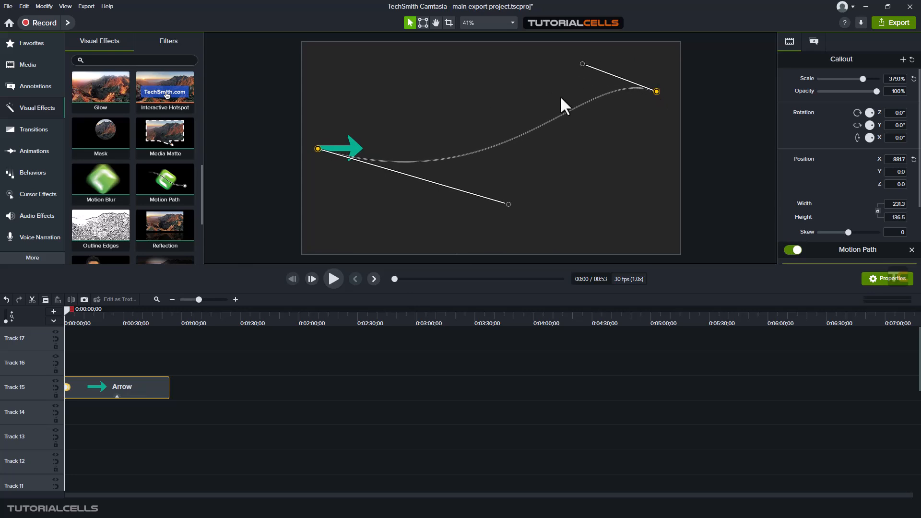
left_click_drag(505, 204, 469, 219)
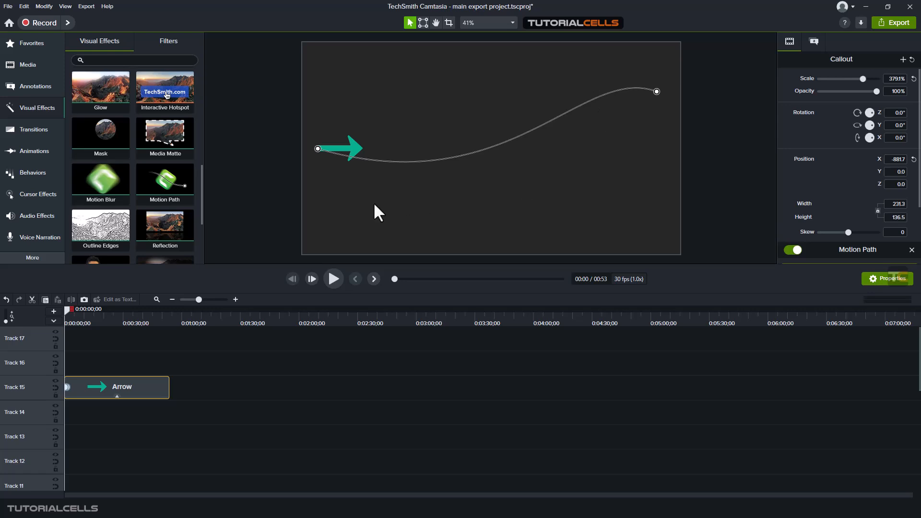
left_click_drag(316, 144, 308, 220)
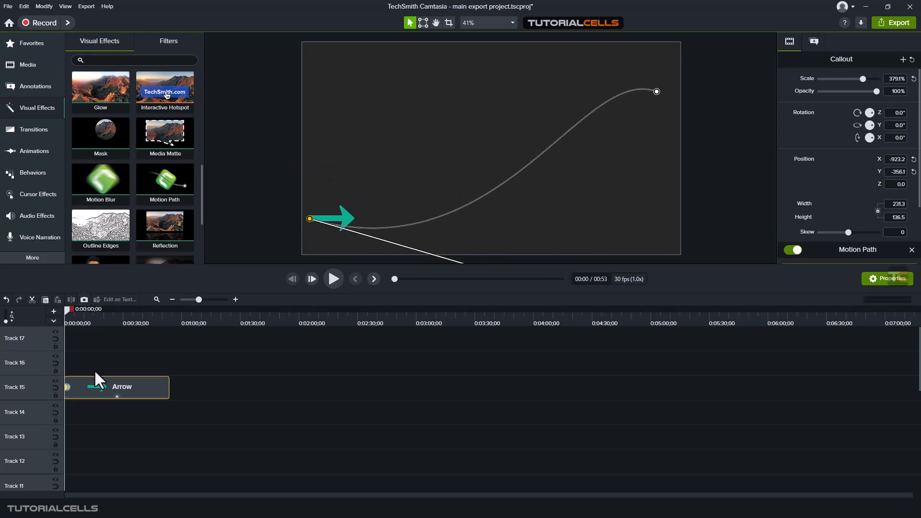
Lengthen the Arrow clip's motion path animation to about 7 seconds, start it about 1.5 seconds in, and play it back
left_click(234, 299)
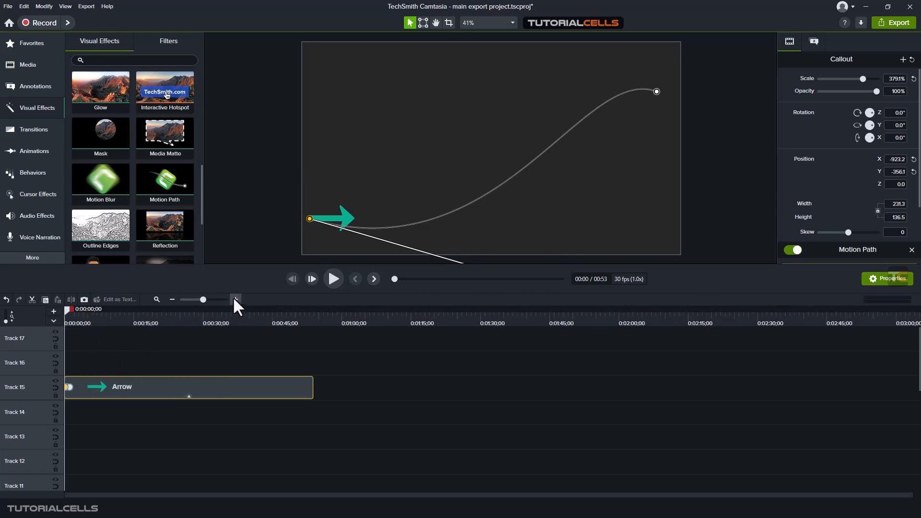
left_click(71, 387)
left_click_drag(88, 388, 98, 386)
left_click(86, 385)
left_click_drag(171, 384, 87, 382)
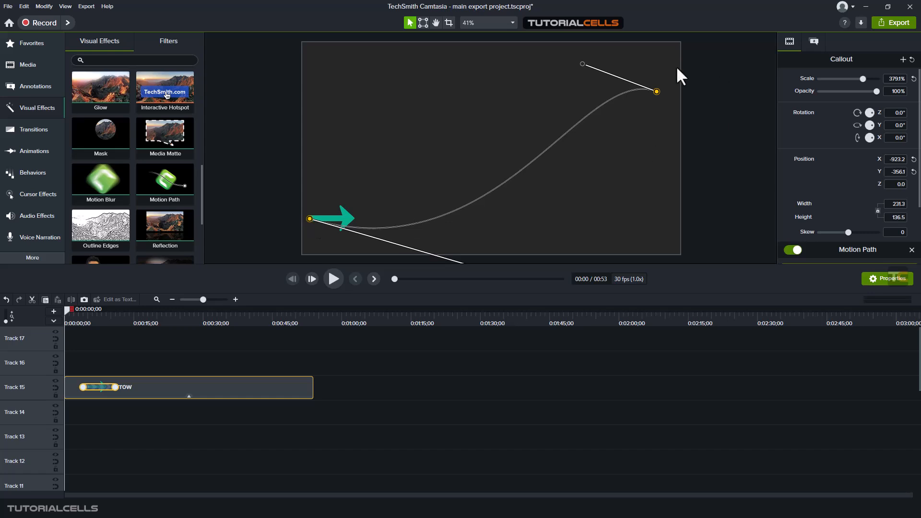
left_click(334, 278)
left_click(334, 277)
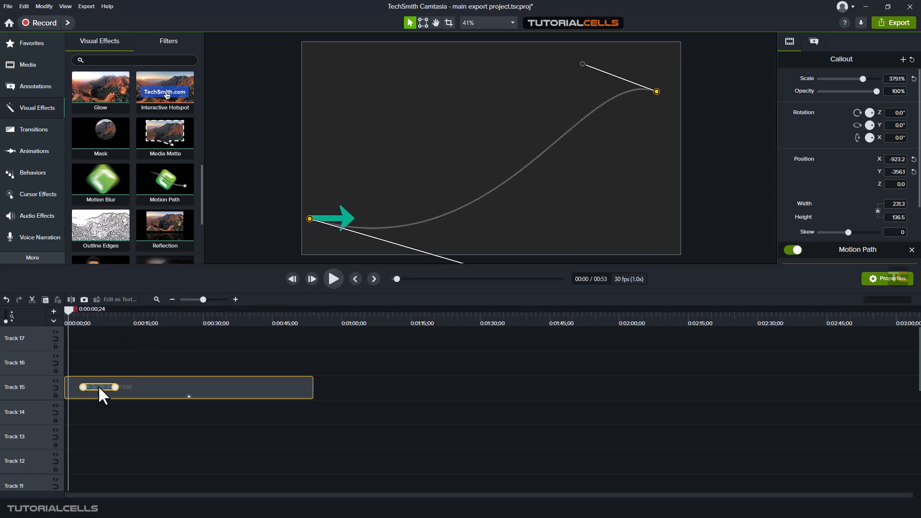
left_click(330, 280)
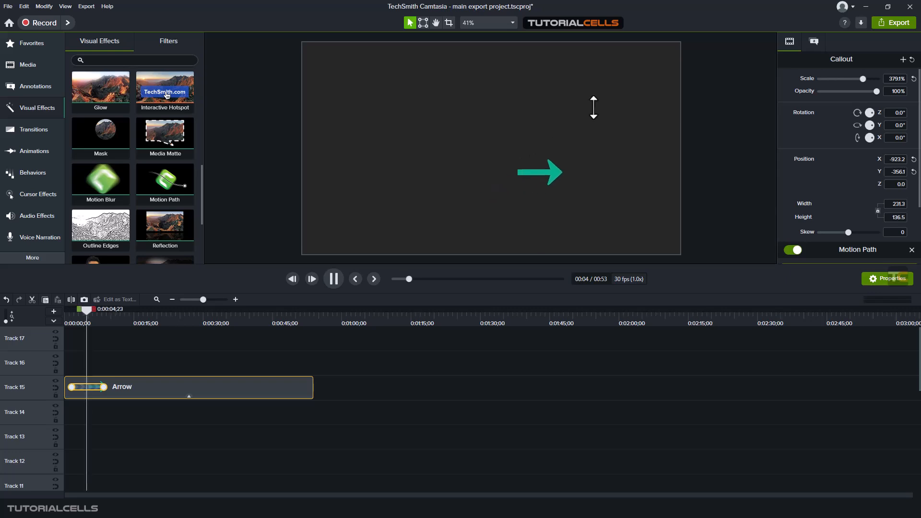
left_click(333, 279)
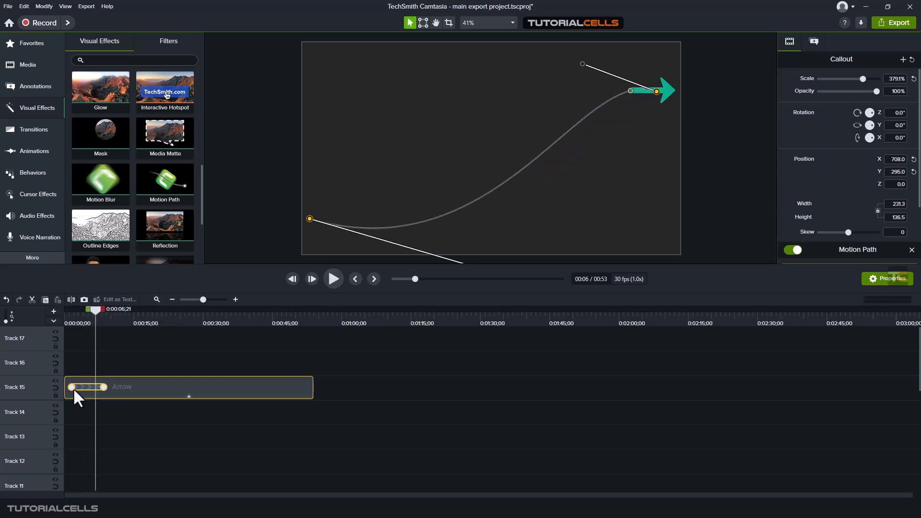
Stretch the end of the motion path animation to about 0:00:20 and play back the slower movement
left_click_drag(102, 387, 150, 385)
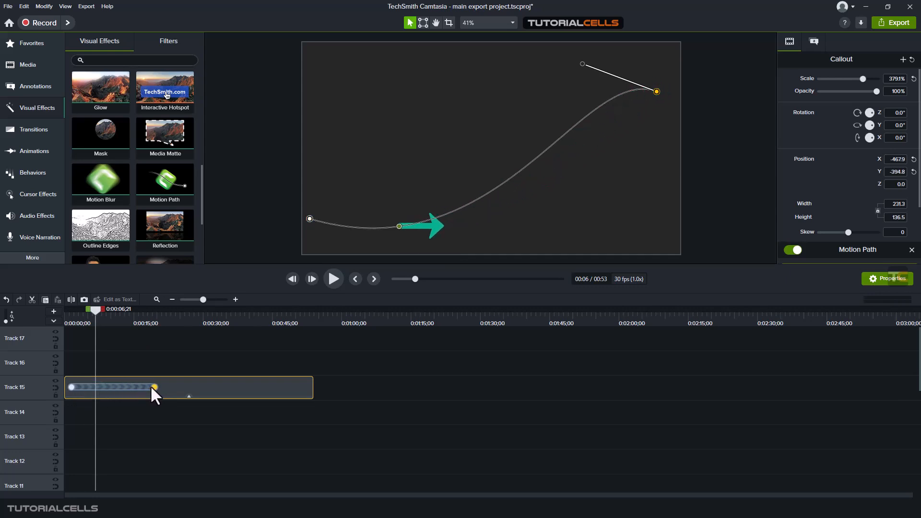
left_click(333, 278)
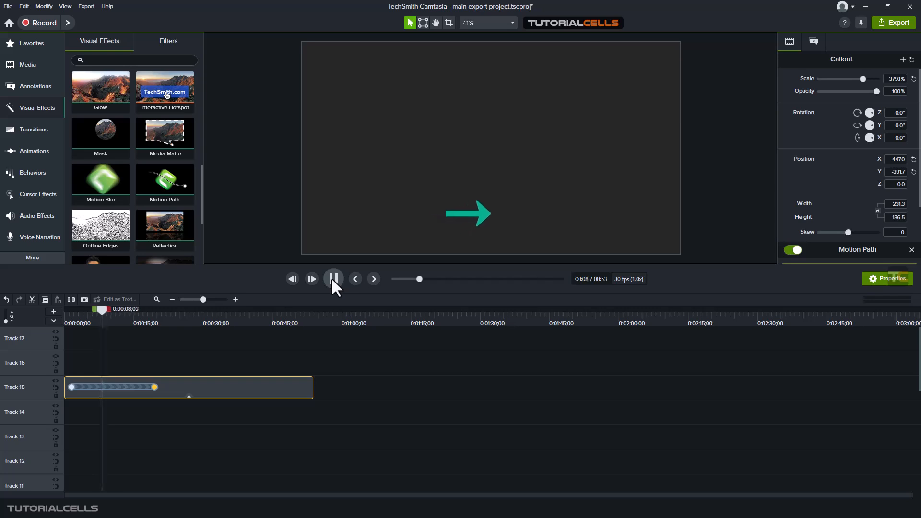
left_click(333, 279)
Shorten the motion path animation to end at about 0:00:04 and play back the faster movement from about 0:00:01
left_click_drag(155, 387, 92, 387)
left_click(73, 319)
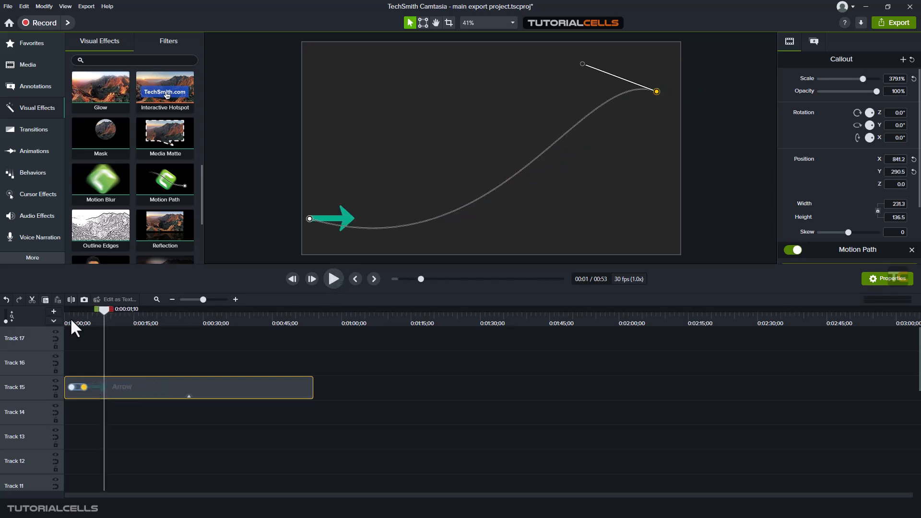
left_click(330, 283)
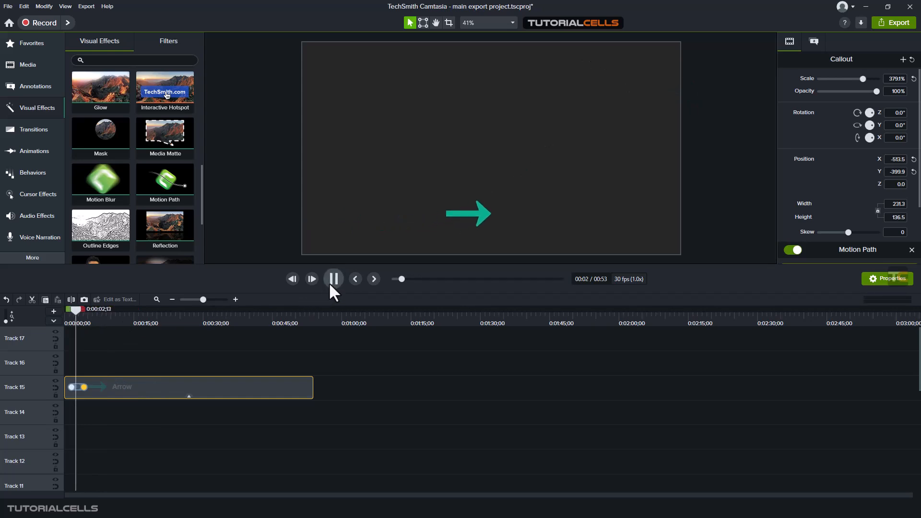
left_click(329, 284)
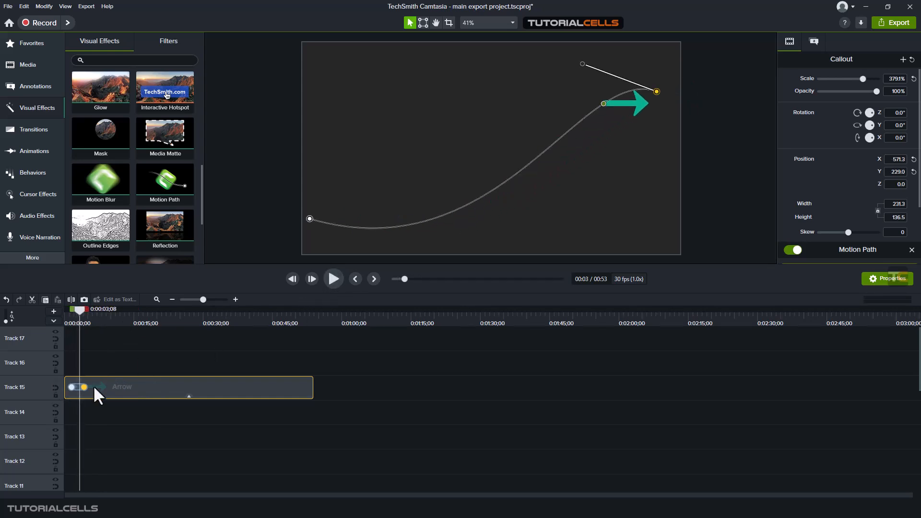
Extend the animation's end to about 0:00:21 and add a curved path point at 0:00:07;19, at about X -545, Y 307
left_click_drag(85, 387, 160, 386)
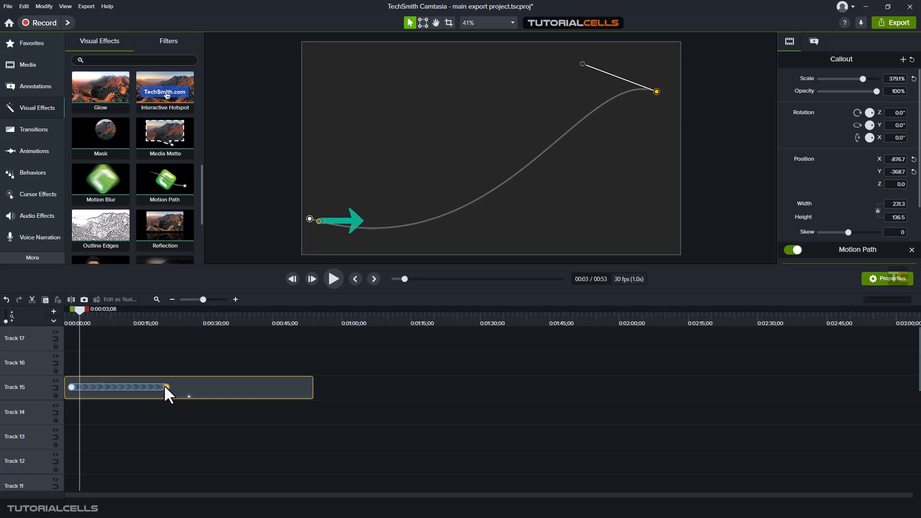
left_click_drag(76, 307, 99, 320)
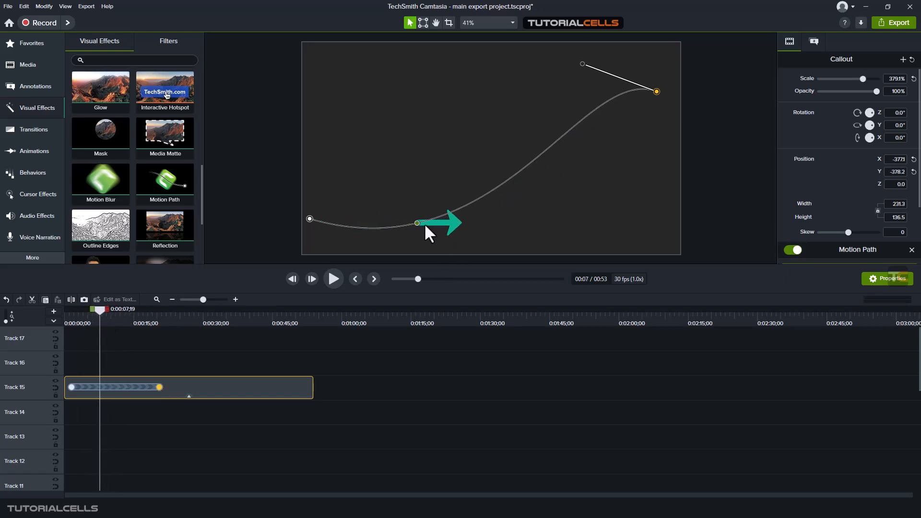
left_click_drag(416, 224, 382, 88)
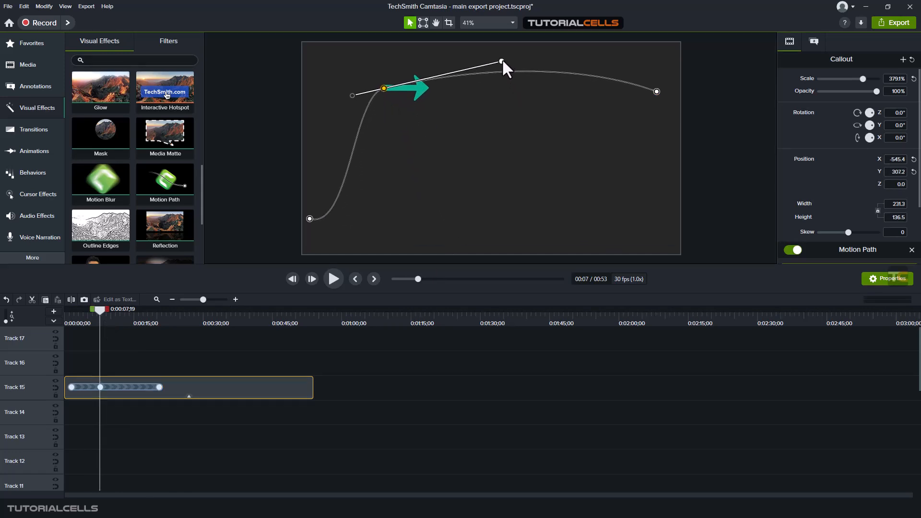
left_click_drag(502, 61, 467, 78)
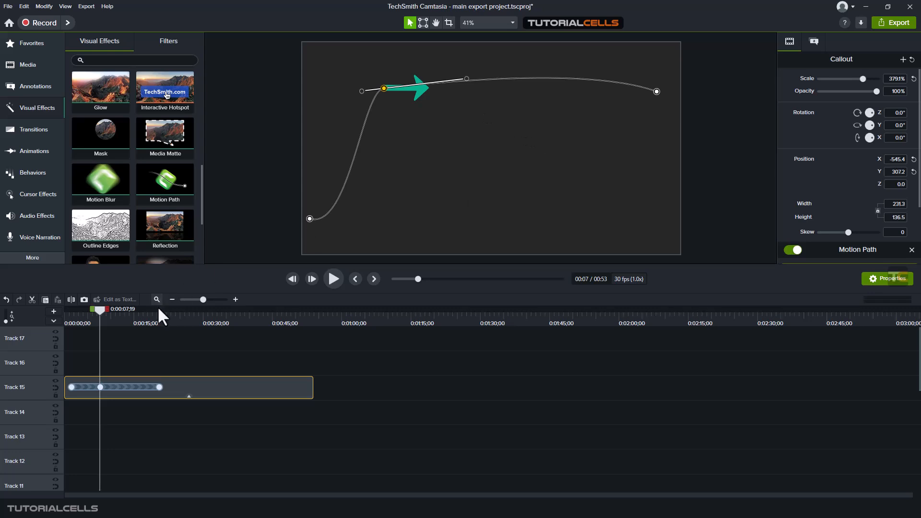
Open the Arrow clip's Motion Path effect for path editing and select the middle path point
left_click(189, 396)
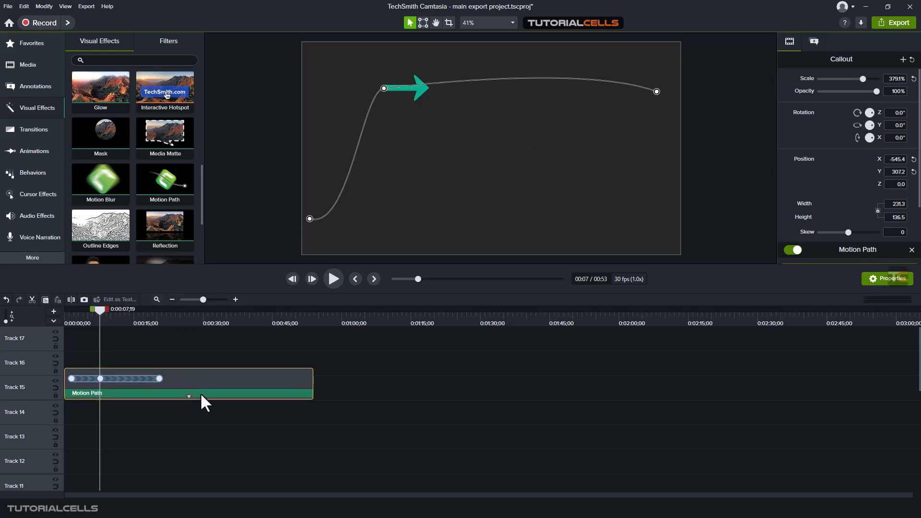
left_click(201, 394)
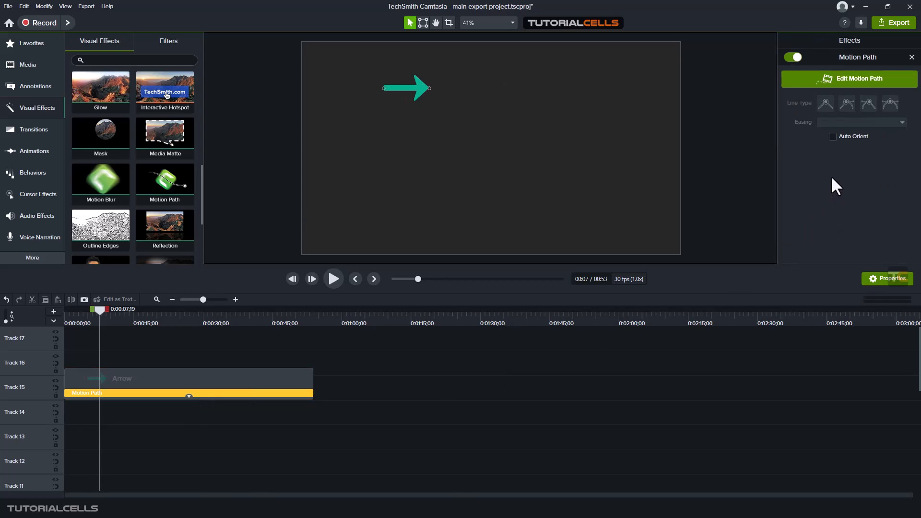
left_click(801, 84)
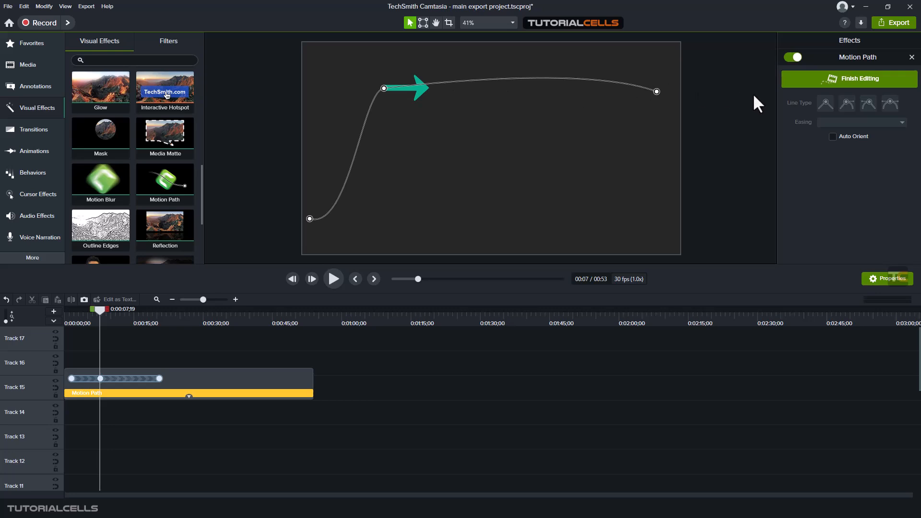
left_click(384, 88)
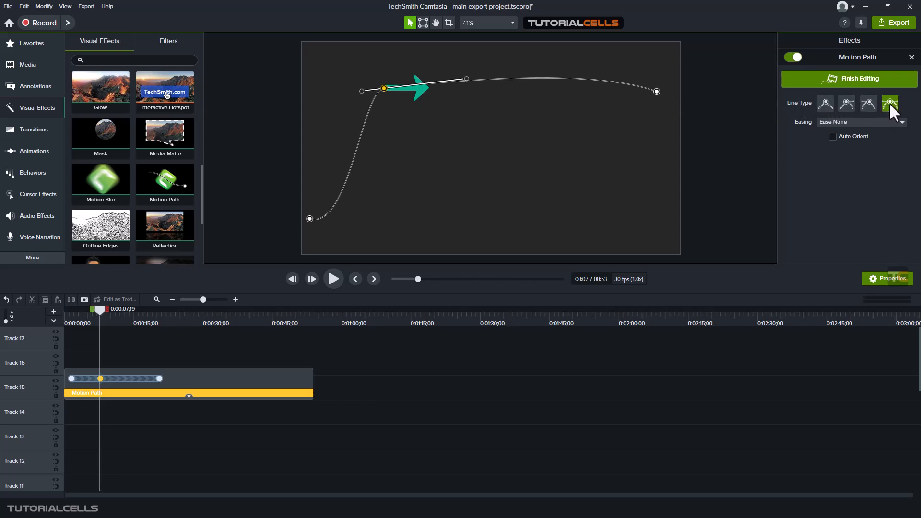
Try each one-sided and the straight line type on the middle path point, ending with the line type curved on both sides
left_click(867, 104)
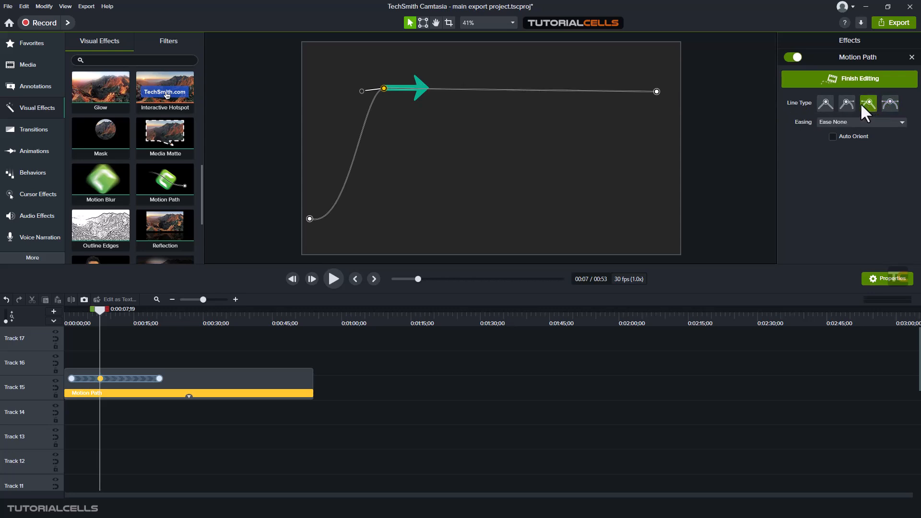
left_click(847, 103)
left_click(825, 104)
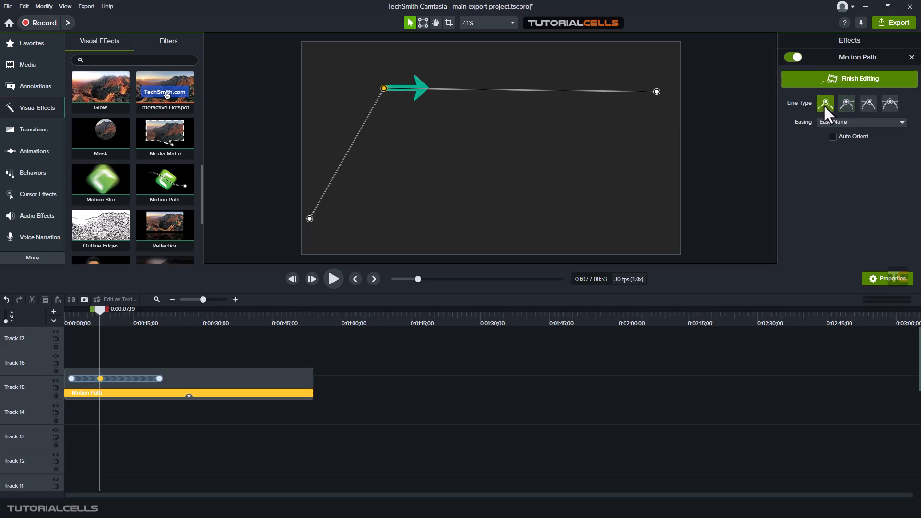
left_click(890, 103)
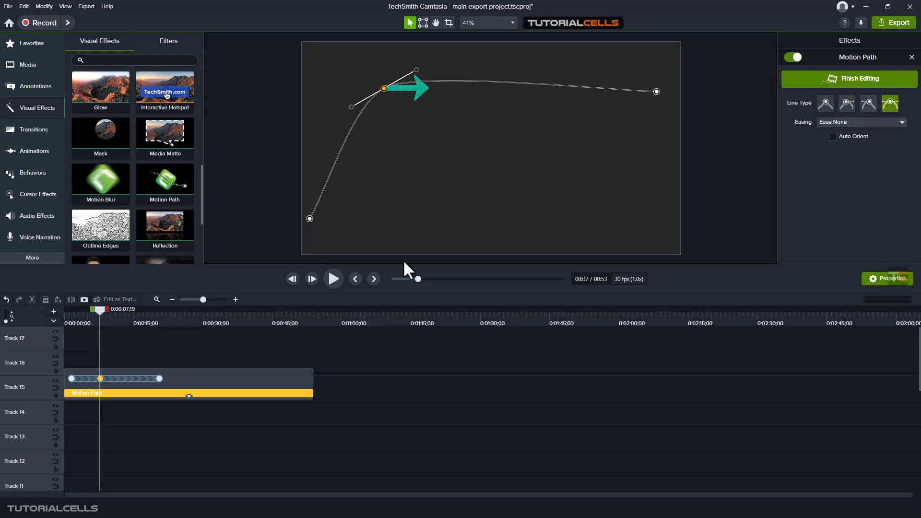
Retime the middle path keyframe, settling it at about 0:00:04, and play back the first path segment from 0:00:01;15
left_click_drag(99, 310, 87, 310)
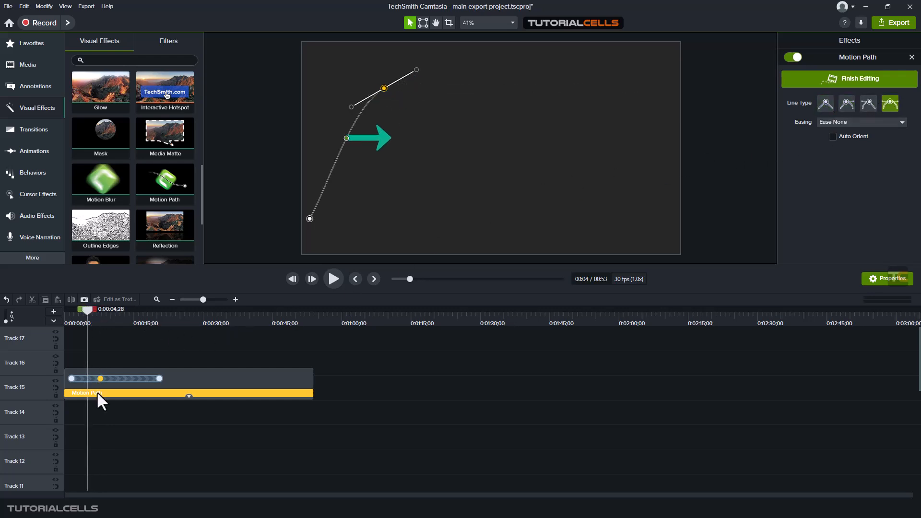
left_click_drag(97, 380, 111, 378)
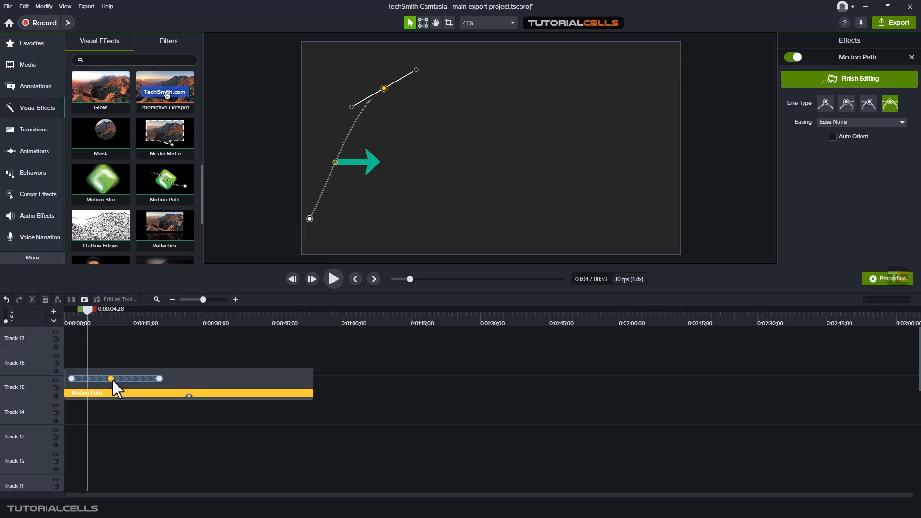
left_click_drag(113, 382, 85, 384)
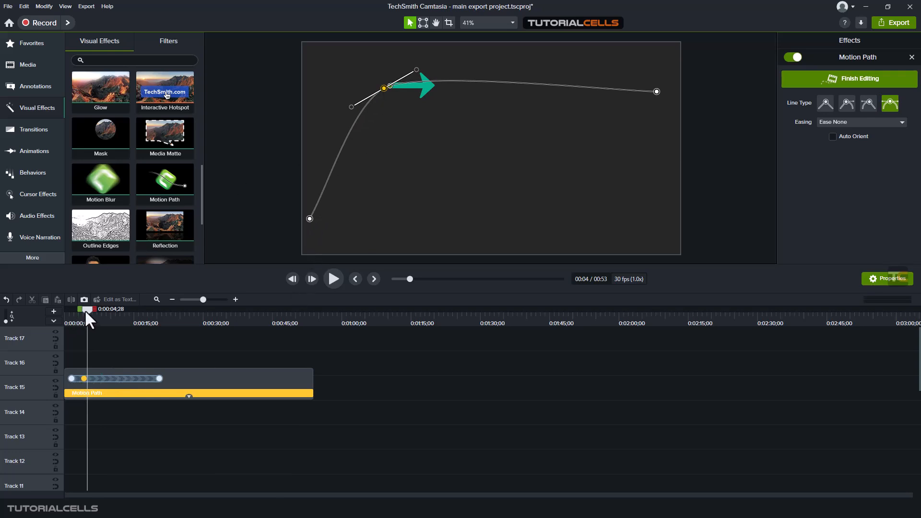
left_click_drag(87, 311, 71, 310)
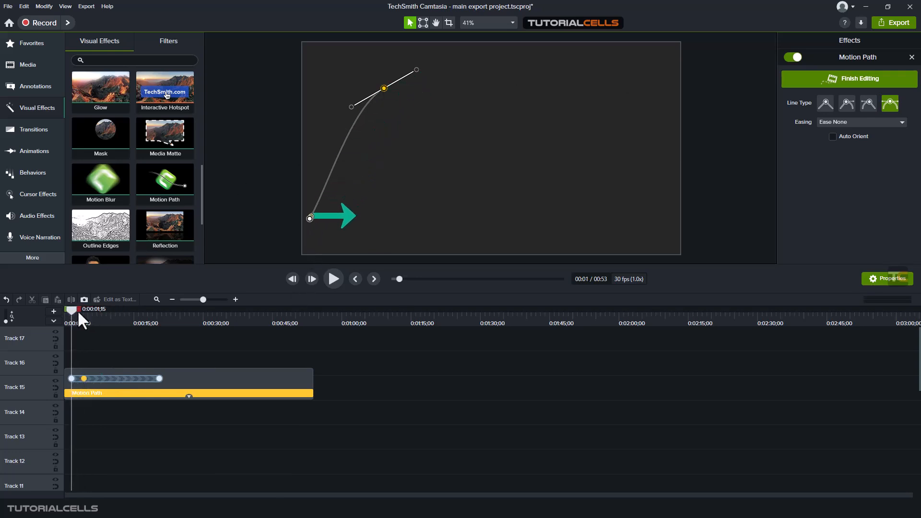
left_click(333, 280)
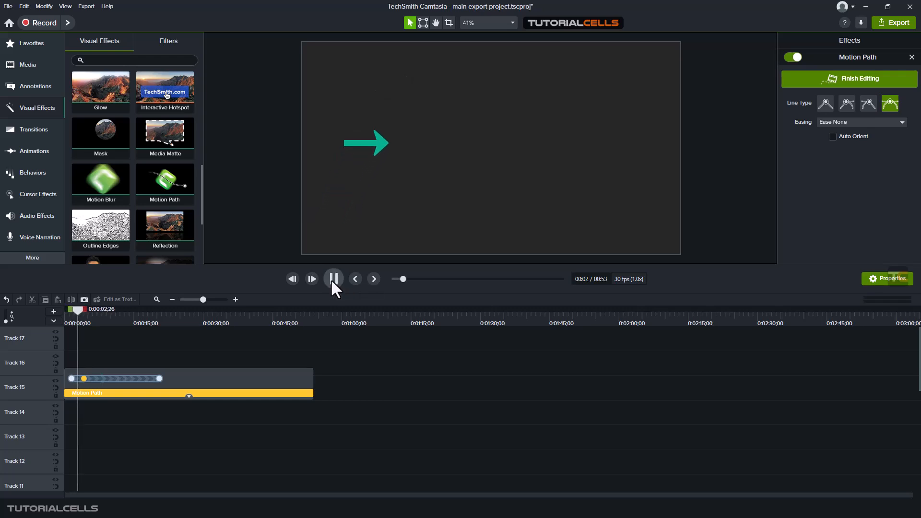
left_click(332, 280)
left_click(233, 300)
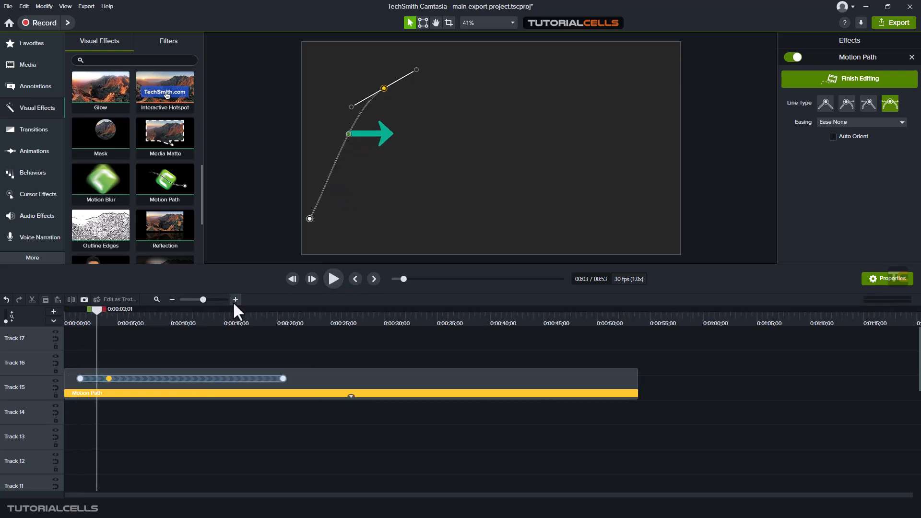
Retime the middle path keyframe to about 0:00:02;19 and play back the path from the first keyframe
left_click(233, 300)
left_click_drag(185, 495, 132, 488)
left_click_drag(157, 378, 126, 379)
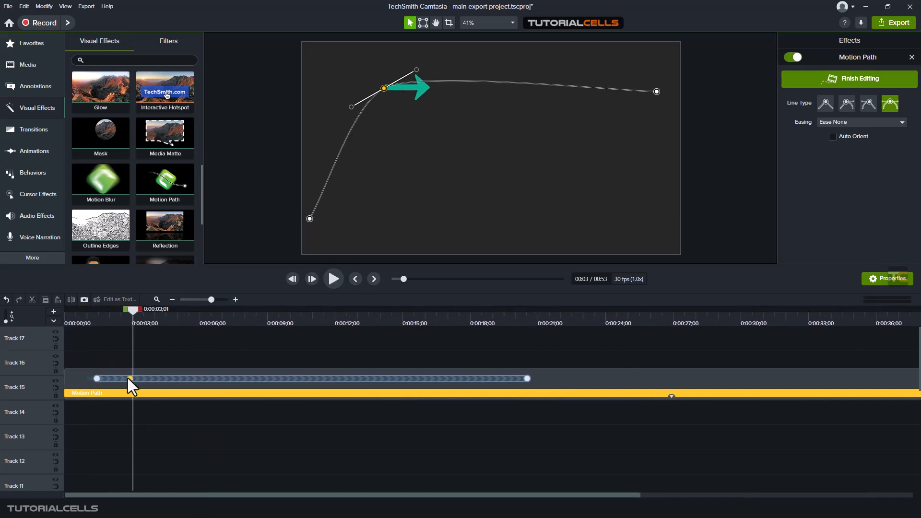
left_click(96, 311)
key("space")
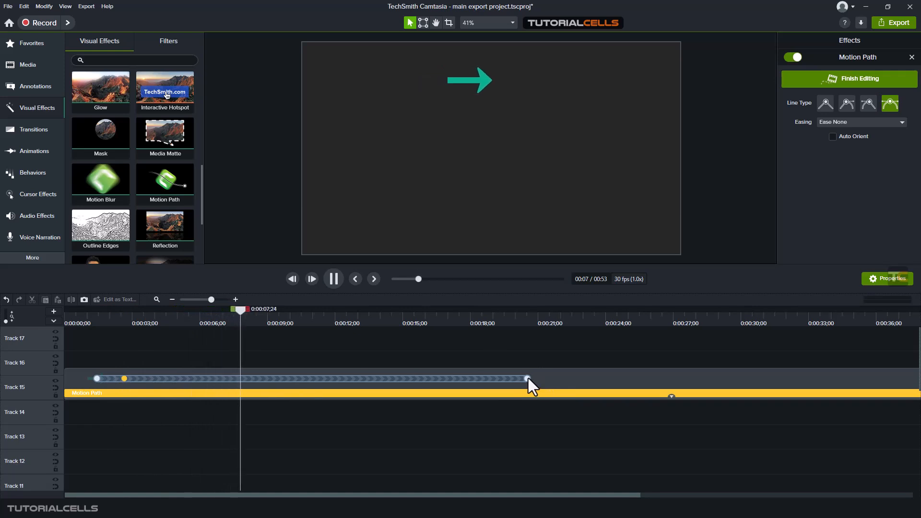
Shorten the path animation's end to about 0:00:03;25 and shift the whole animation so it starts at about 0:00:11;25
left_click_drag(528, 378, 219, 372)
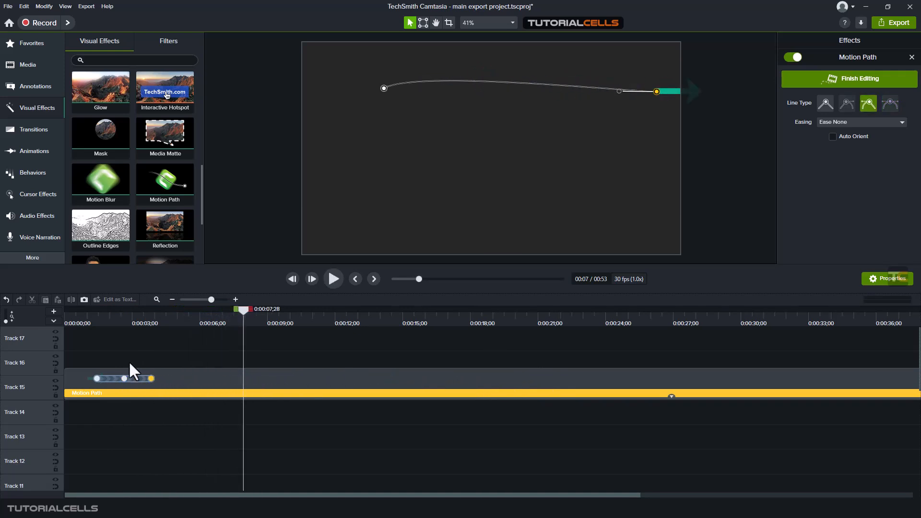
left_click_drag(107, 373, 342, 378)
mouse_move(332, 320)
left_mouse_down()
mouse_move(356, 320)
mouse_move(341, 320)
left_mouse_up()
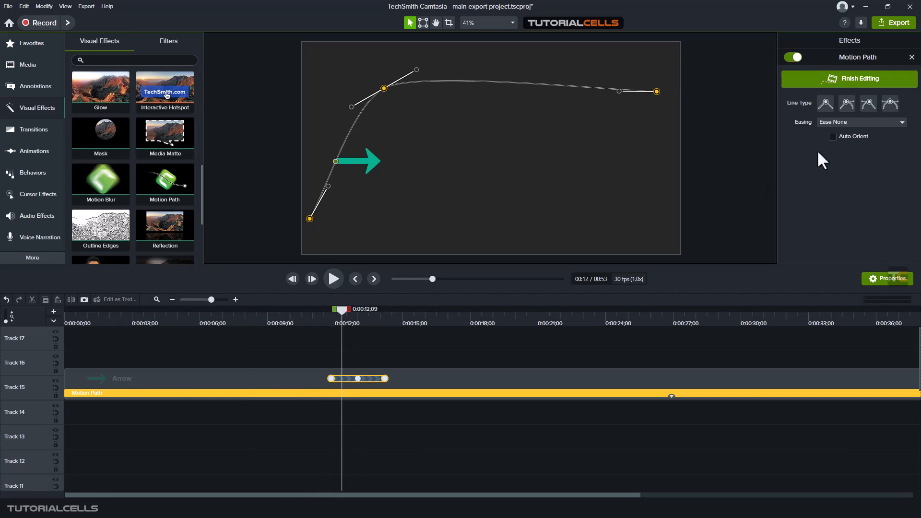
Turn on Auto Orient for the motion path and play back the arrow from 0:00:12;05 to check its orientation
mouse_move(345, 309)
left_mouse_down()
mouse_move(332, 310)
mouse_move(395, 306)
mouse_move(332, 306)
mouse_move(339, 309)
left_mouse_up()
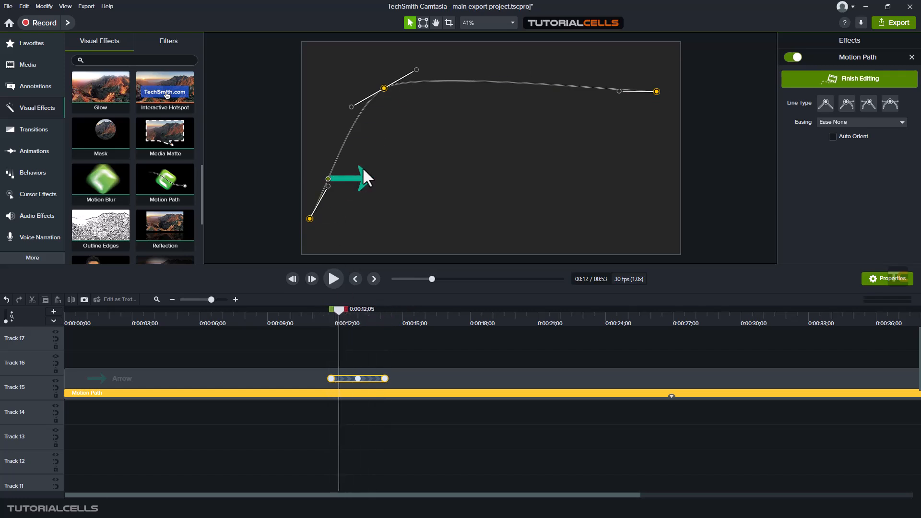
left_click(832, 140)
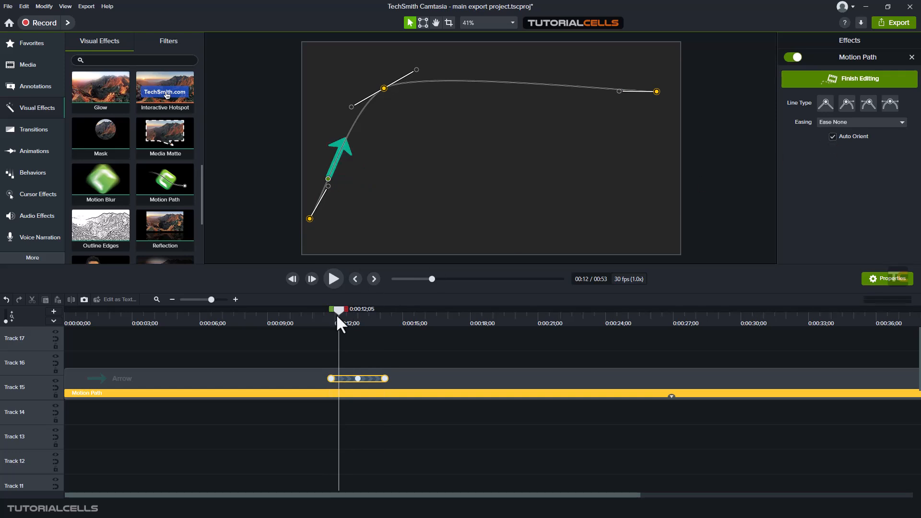
left_click(333, 278)
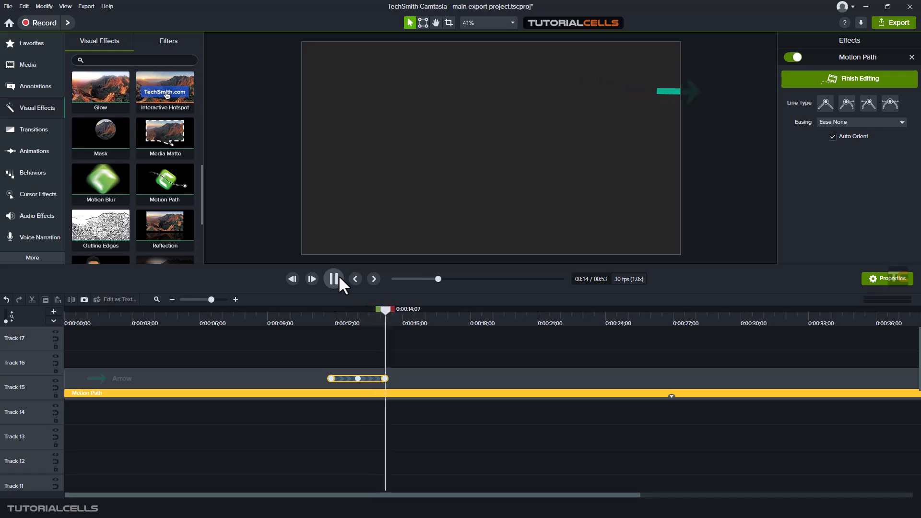
left_click(368, 317)
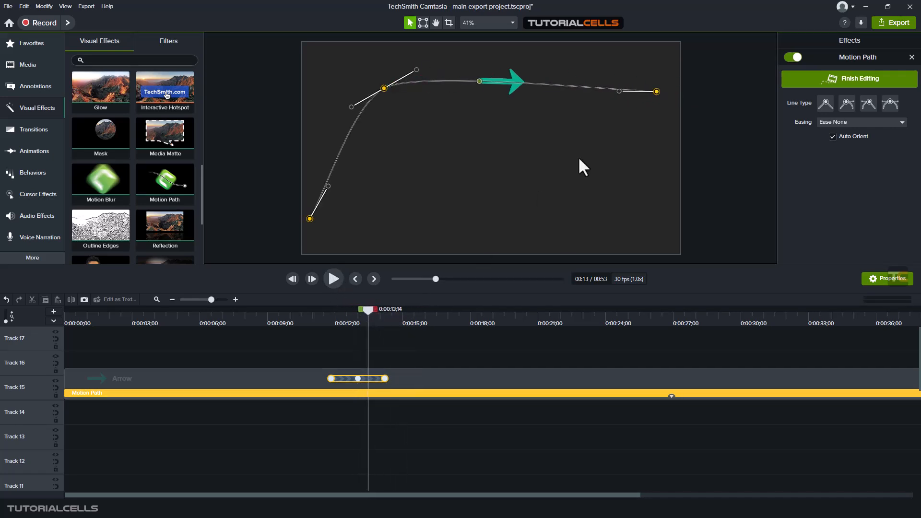
Undo a shift of the whole path, and move only its end point down to the canvas's lower-right corner
left_click_drag(656, 91, 646, 117)
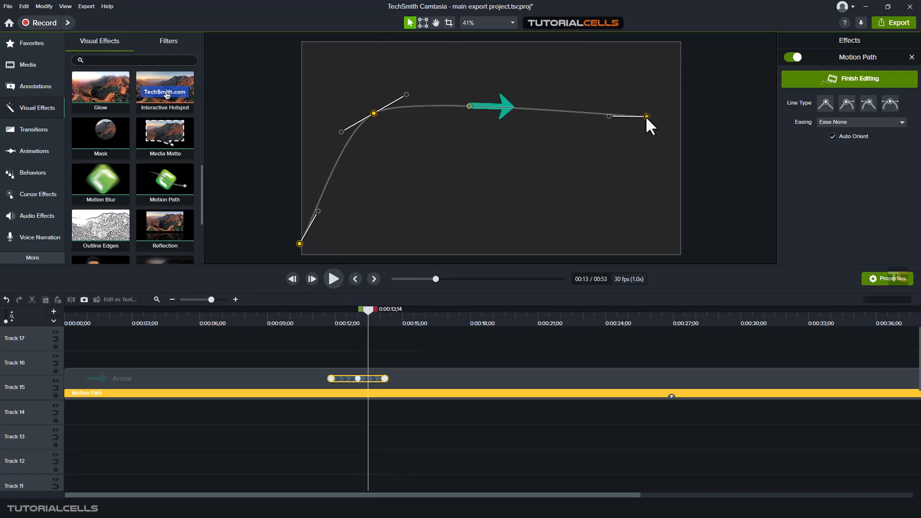
key("ctrl+z")
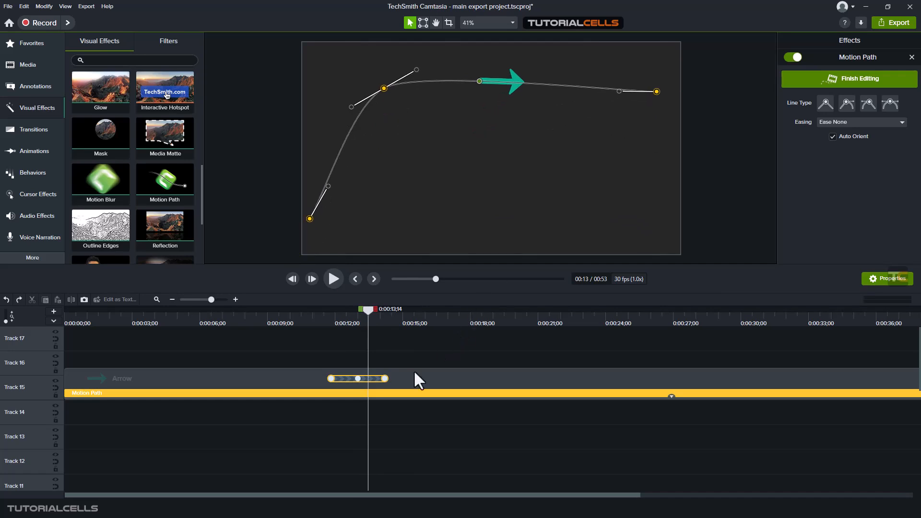
left_click(384, 380)
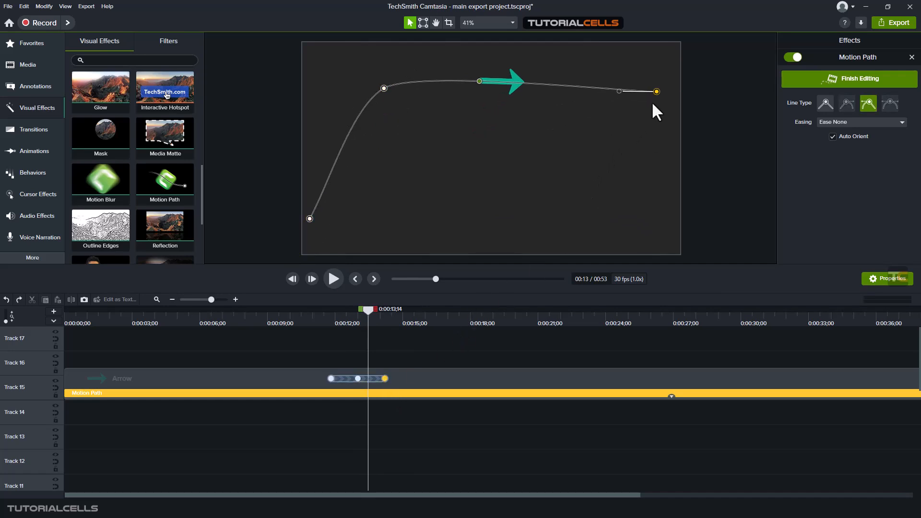
left_click_drag(656, 91, 654, 228)
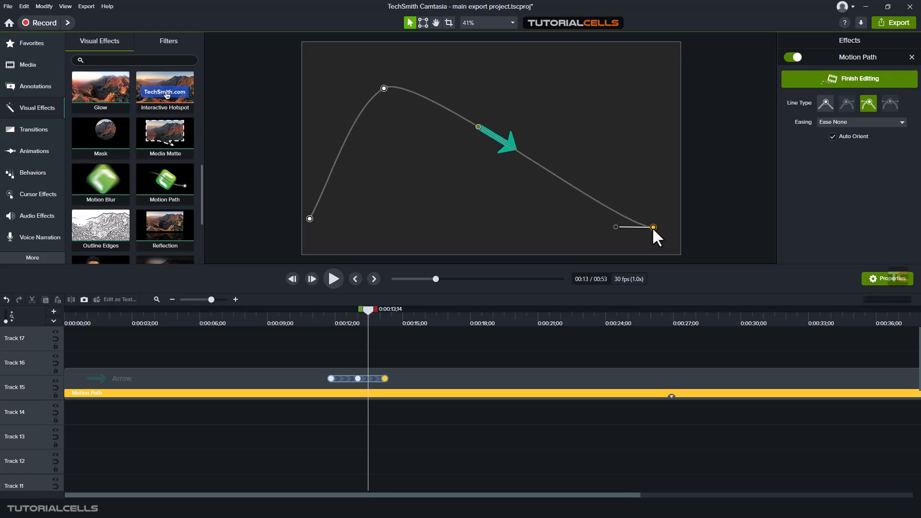
Shift the whole path animation to start just before 0:00:12 and move the entire path slightly right and down on the canvas
left_click(349, 380)
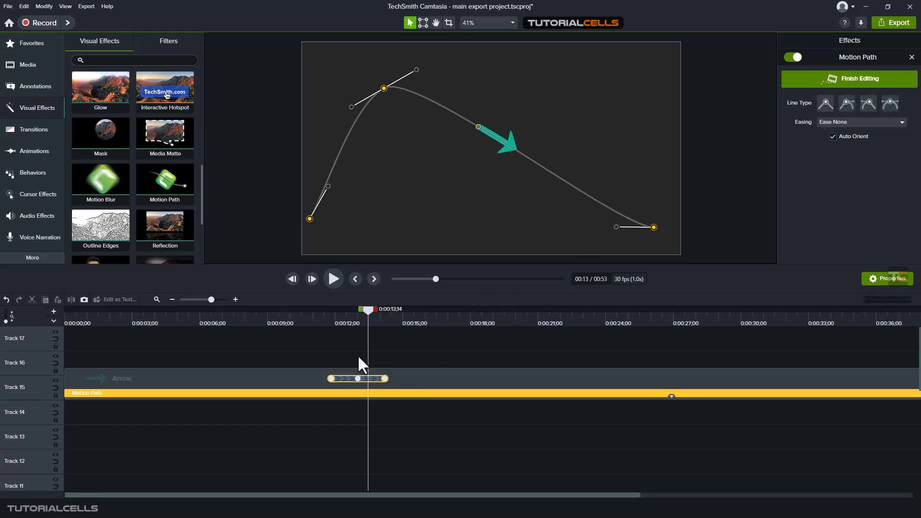
left_click(499, 142)
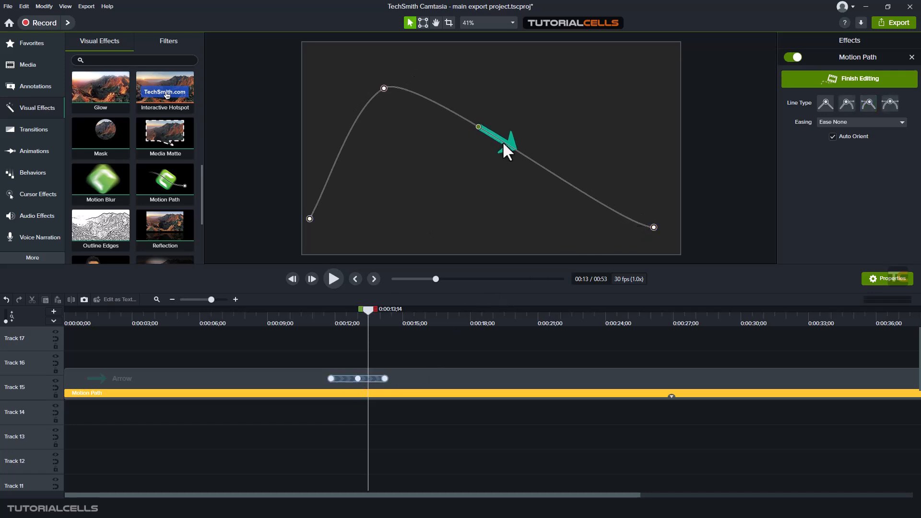
left_click(344, 381)
left_click_drag(343, 379, 346, 378)
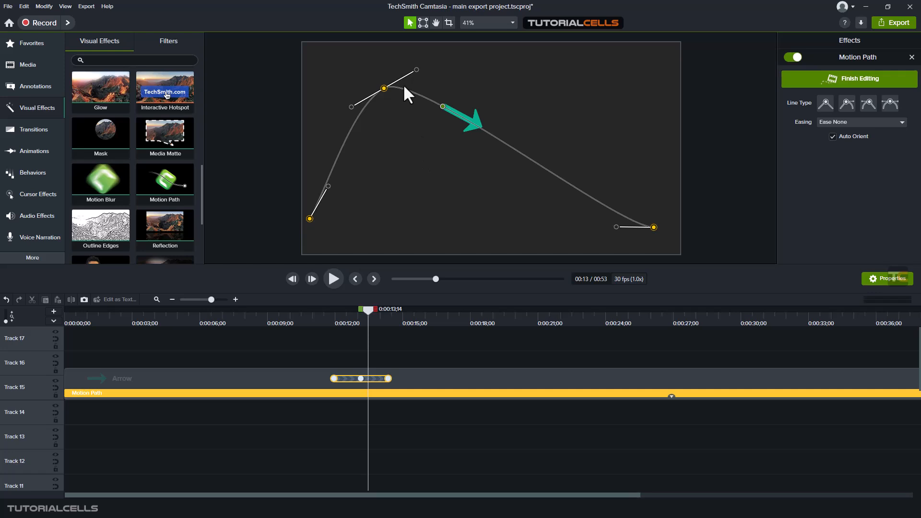
mouse_move(383, 87)
left_mouse_down()
mouse_move(390, 98)
mouse_move(410, 97)
mouse_move(375, 89)
mouse_move(433, 77)
mouse_move(333, 58)
mouse_move(411, 130)
mouse_move(364, 82)
mouse_move(399, 72)
mouse_move(391, 93)
left_mouse_up()
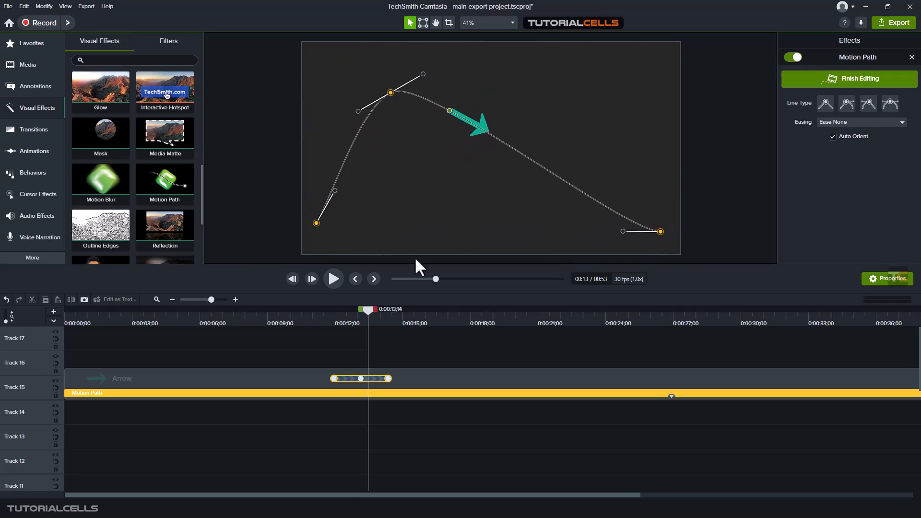
Retime the last path keyframe to about 0:00:14;03 and play back the animation from 0:00:12;00
left_click_drag(388, 379, 382, 379)
left_click_drag(376, 316, 347, 319)
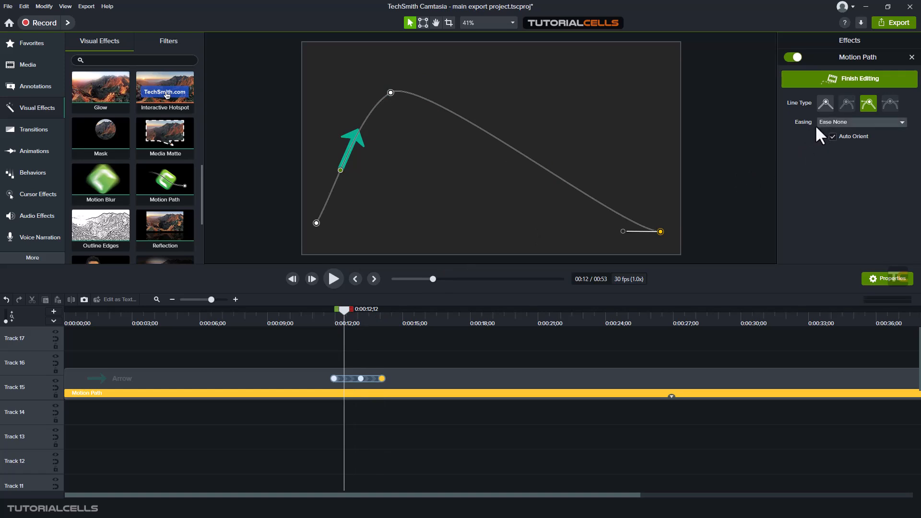
left_click_drag(367, 308, 336, 305)
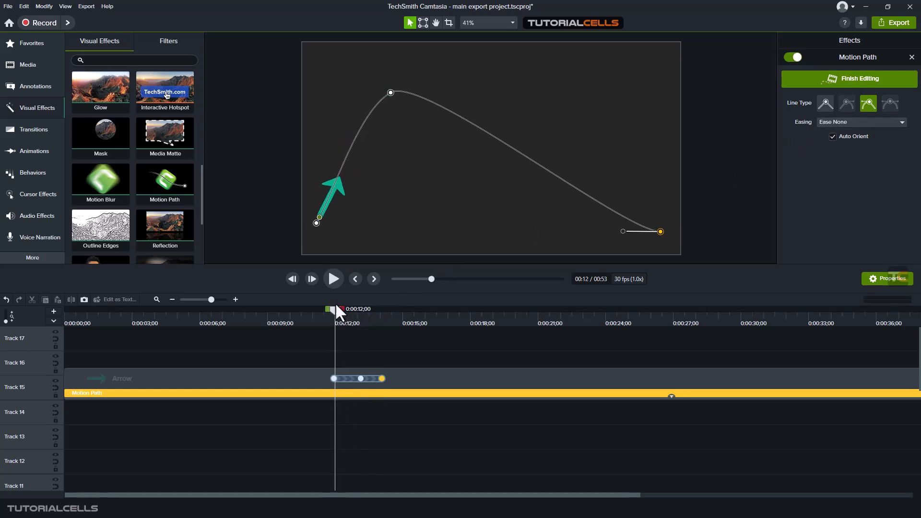
left_click(332, 277)
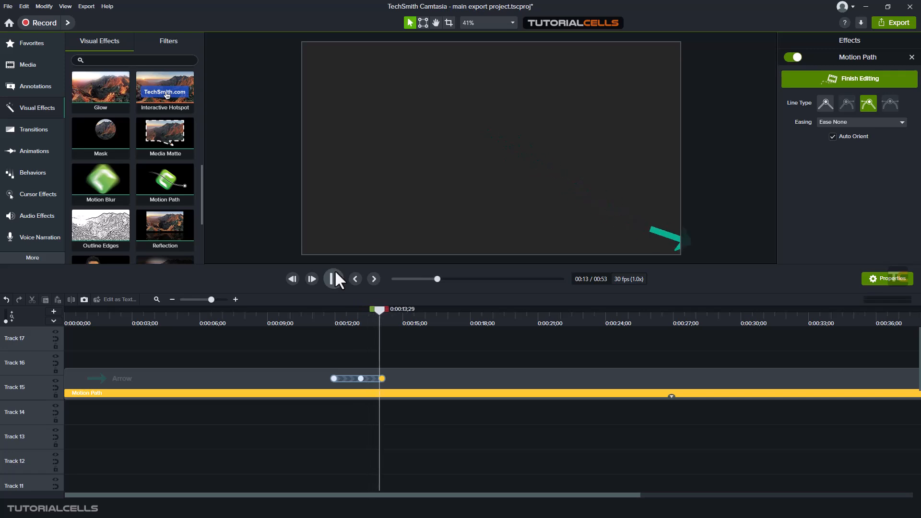
left_click(335, 280)
Try Ease In easing on the middle path point and play back the animation from its start
left_click_drag(384, 310, 345, 288)
left_click(391, 93)
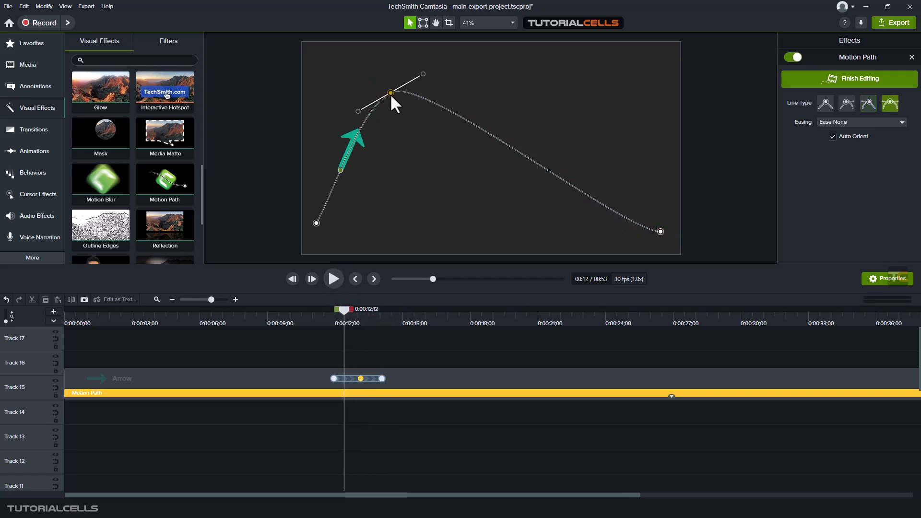
left_click(840, 123)
left_click(848, 144)
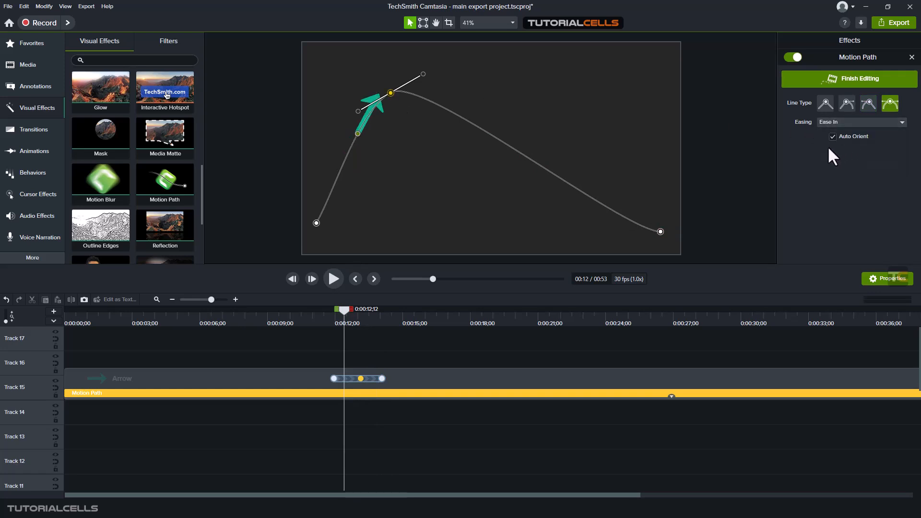
left_click_drag(350, 318, 330, 315)
left_click(334, 279)
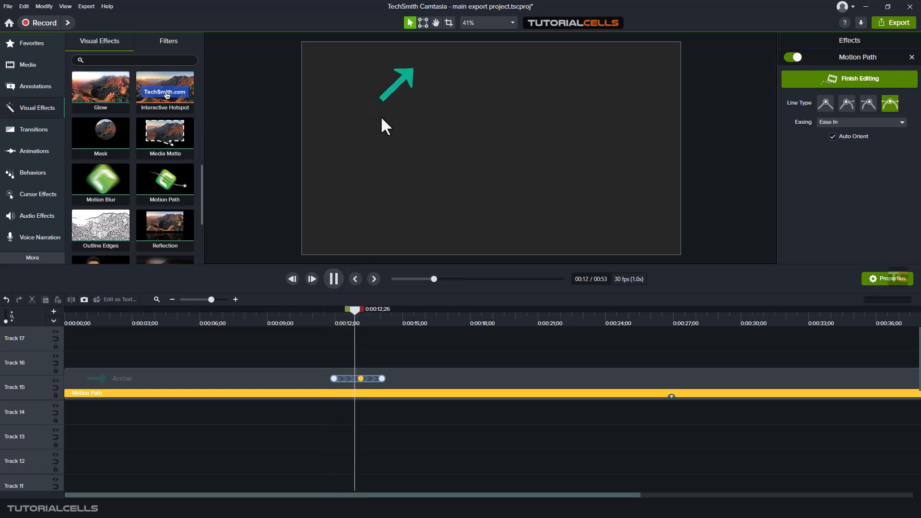
left_click(338, 287)
Set the middle path point's easing to Ease Both and play back the animation twice from its start
left_click(851, 123)
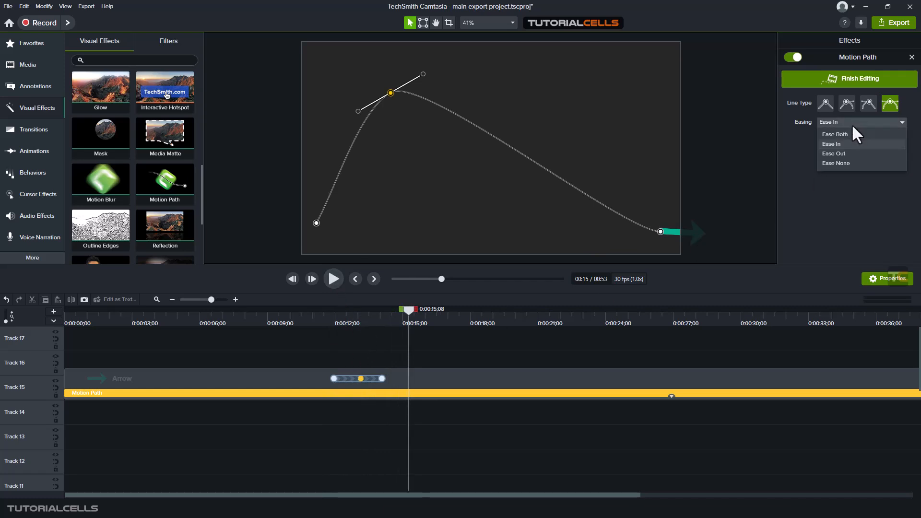
left_click(847, 136)
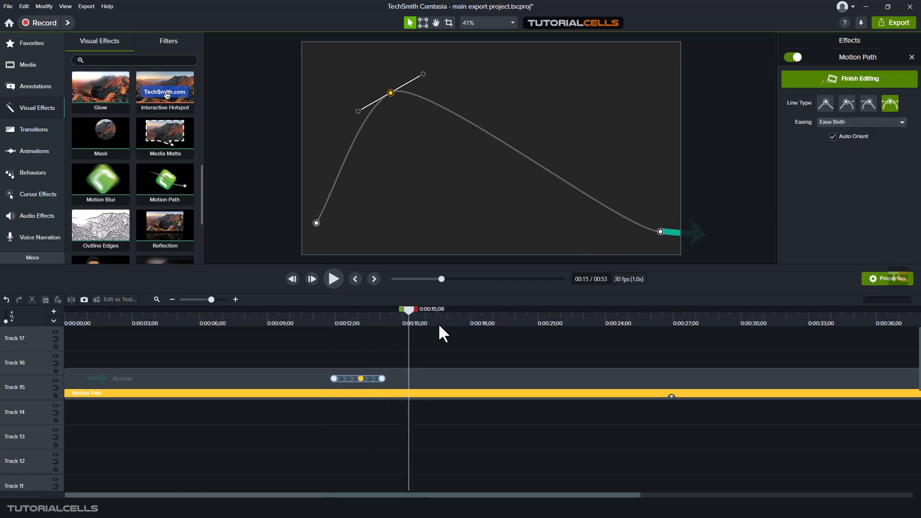
left_click_drag(408, 311, 324, 312)
left_click(334, 280)
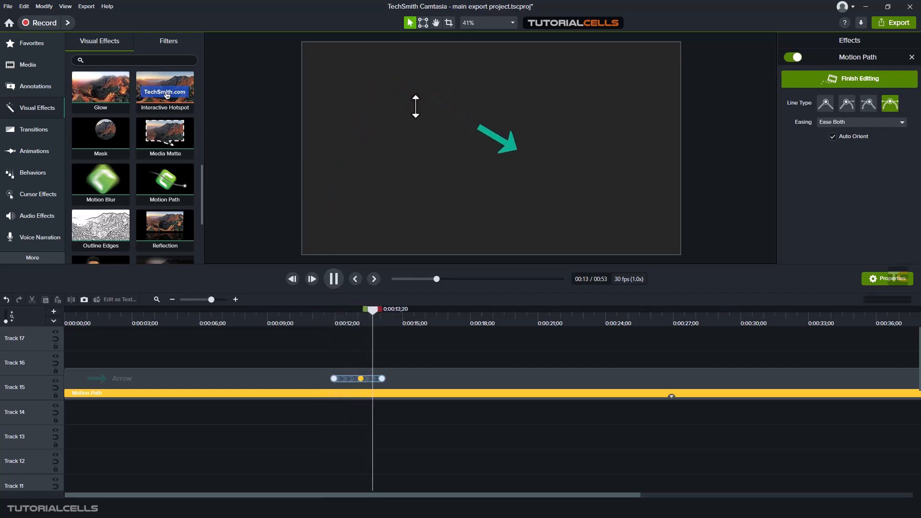
left_click(348, 316)
left_click_drag(347, 317, 333, 331)
left_click(334, 279)
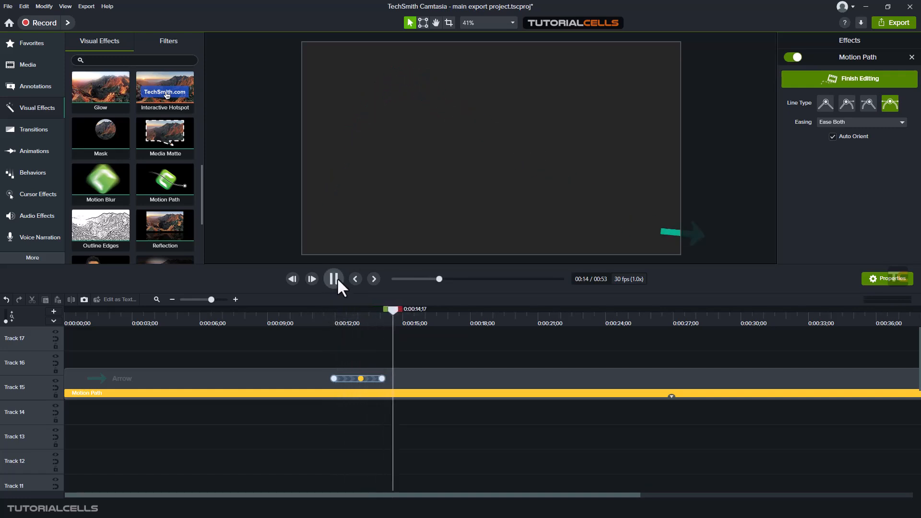
left_click(337, 278)
Extend the last path keyframe to about 0:00:14;10, finish path editing and play back the result from 0:00:11;14
left_click_drag(380, 379, 388, 381)
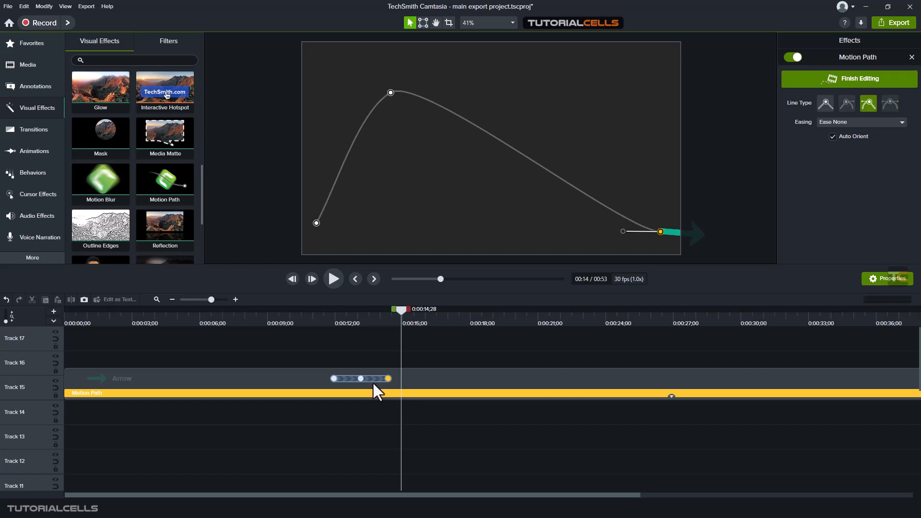
left_click_drag(369, 323, 322, 327)
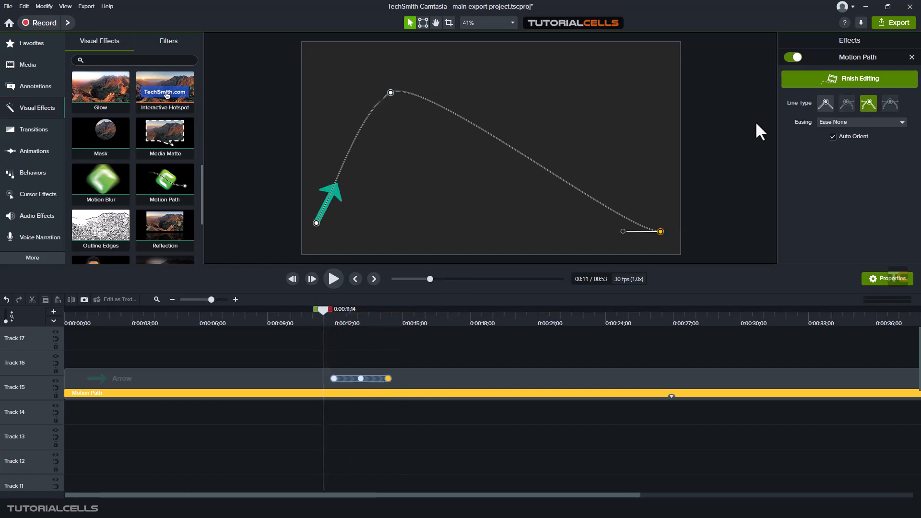
left_click(855, 82)
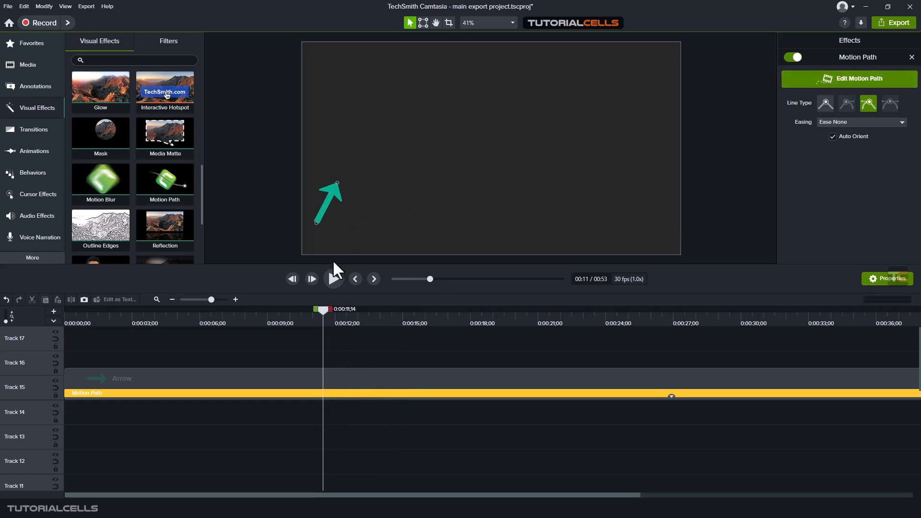
left_click(330, 275)
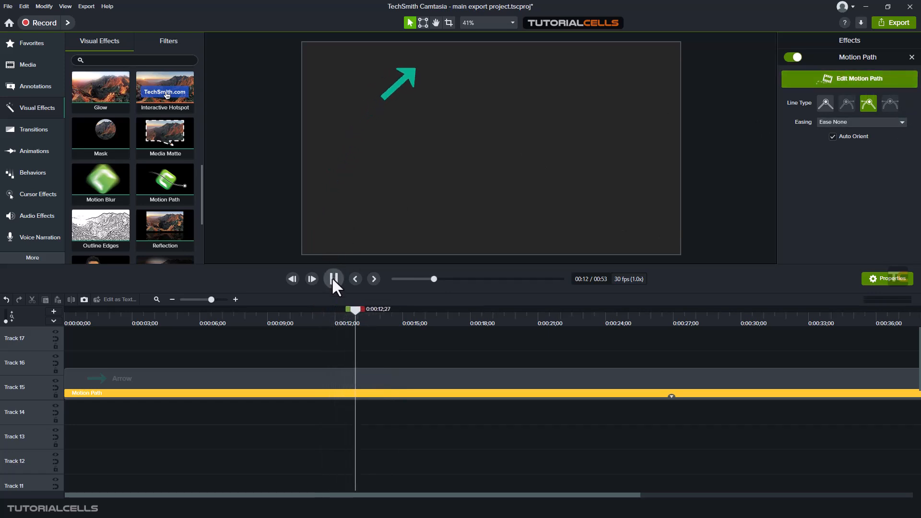
left_click(333, 278)
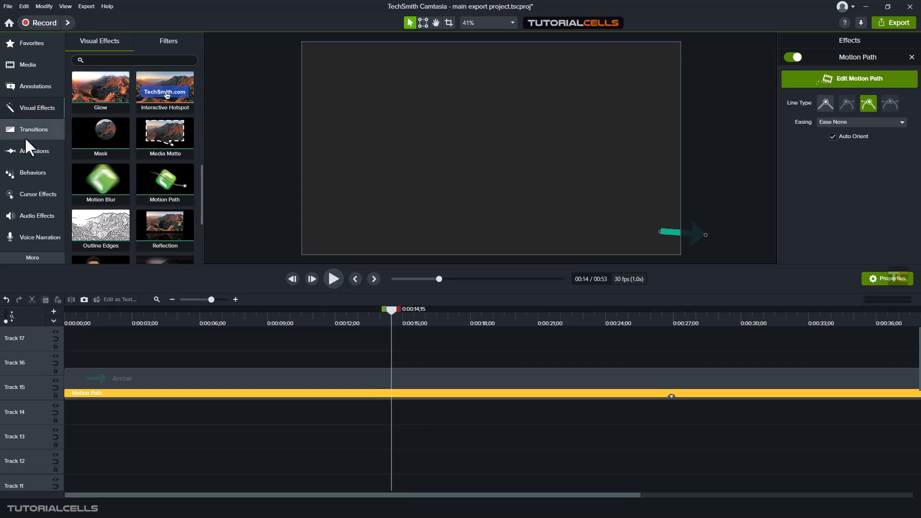
left_click(27, 152)
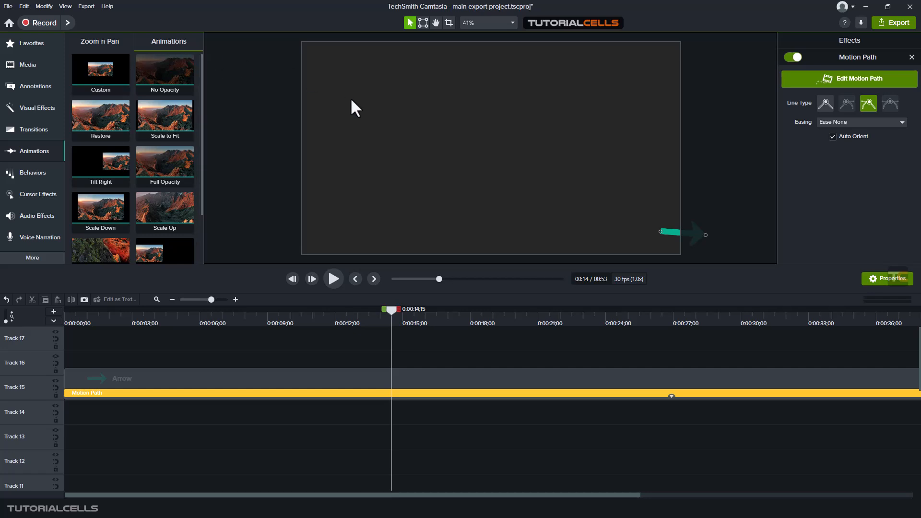
left_click(36, 113)
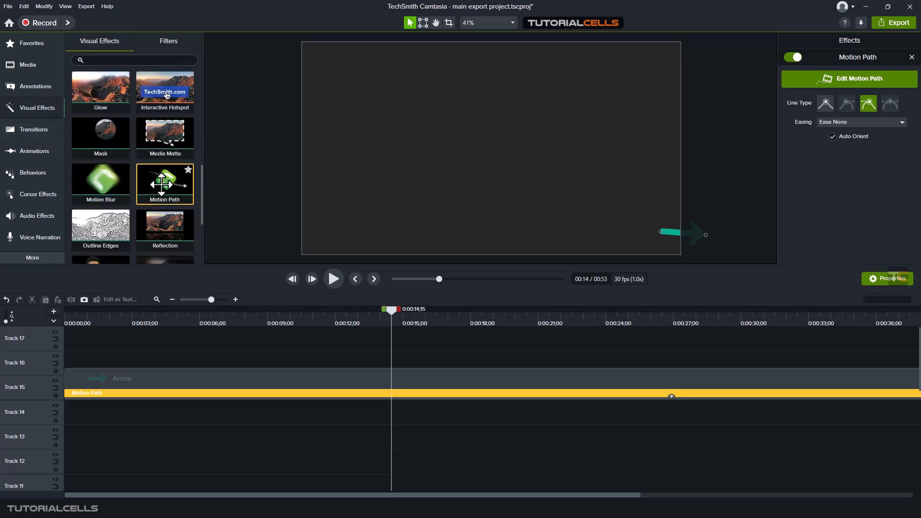